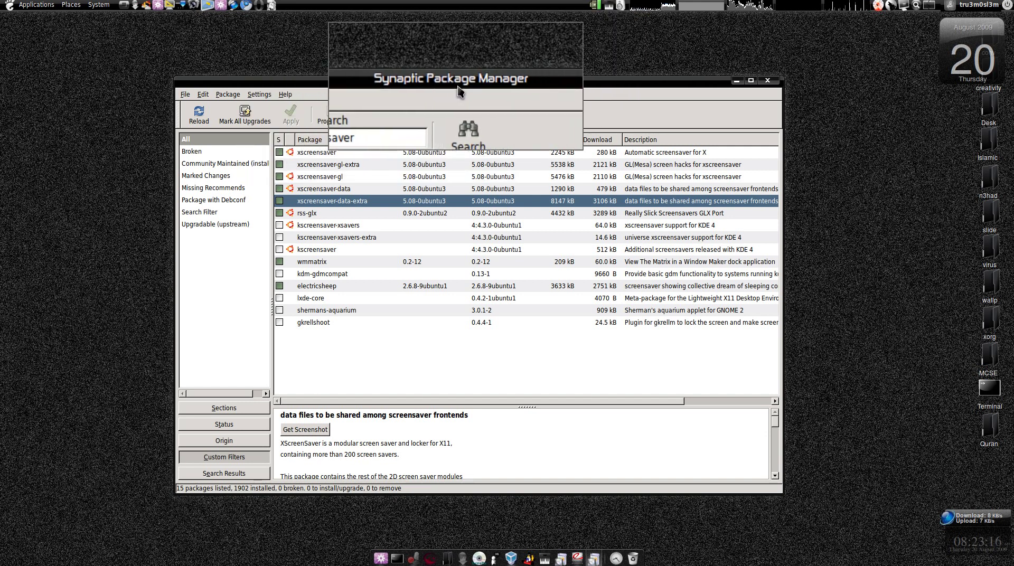
Step: Open the System menu in the top panel to reach the Administration tools
click(98, 6)
mouse_move(120, 31)
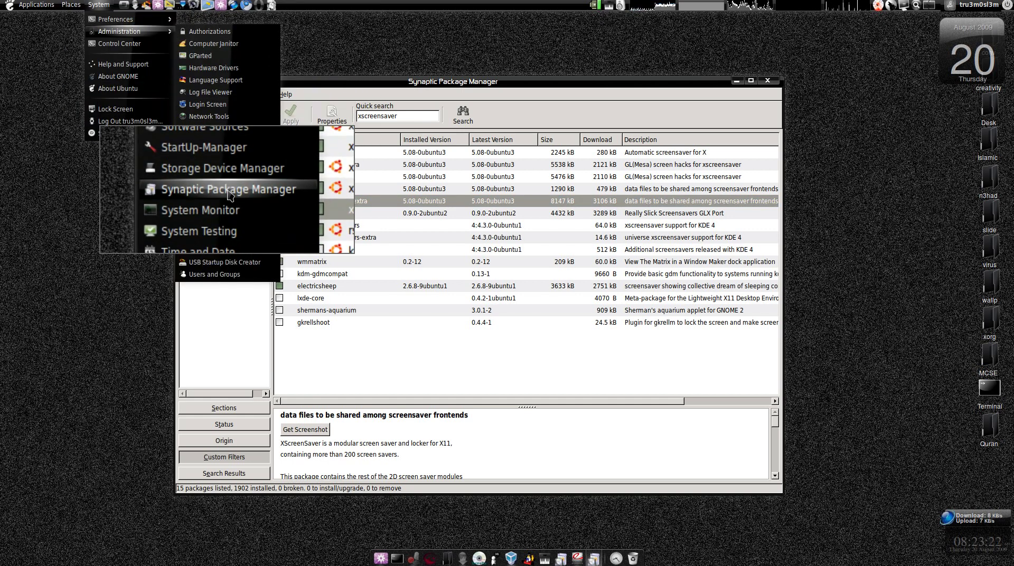
Step: Close the System menu and review the xscreensaver, xscreensaver-data and xscreensaver-data-extra descriptions
click(361, 91)
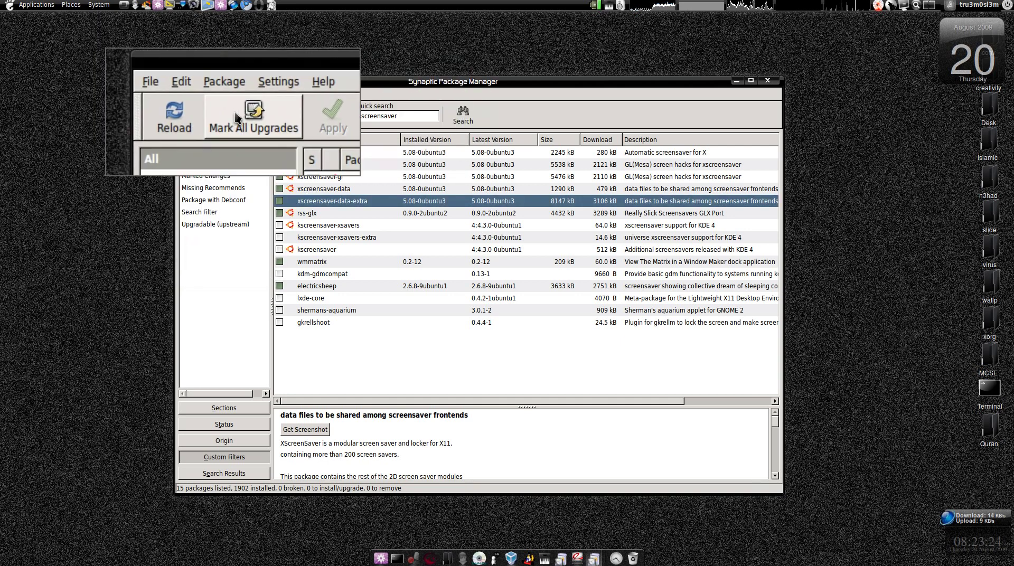
double_click(374, 117)
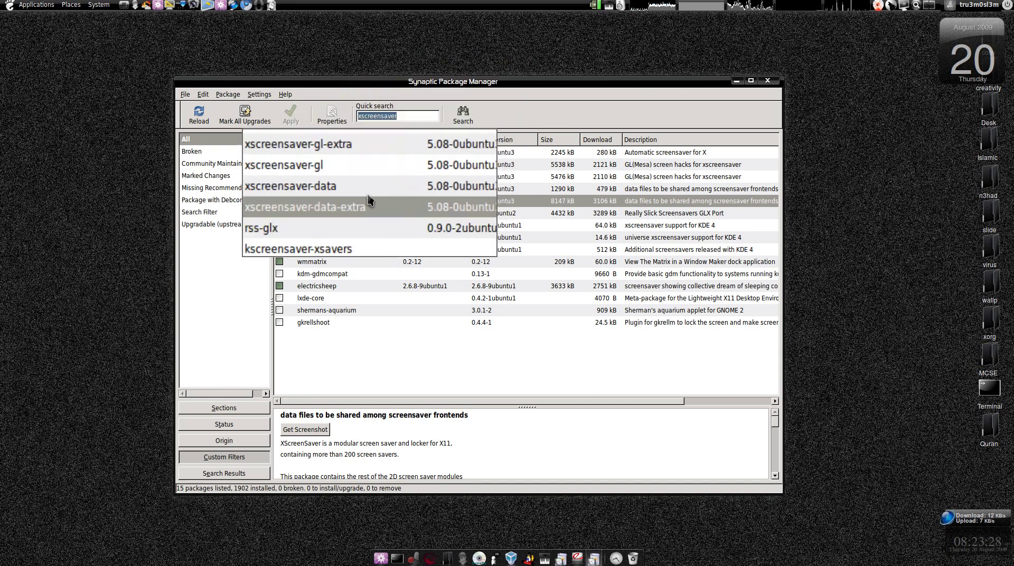
click(316, 152)
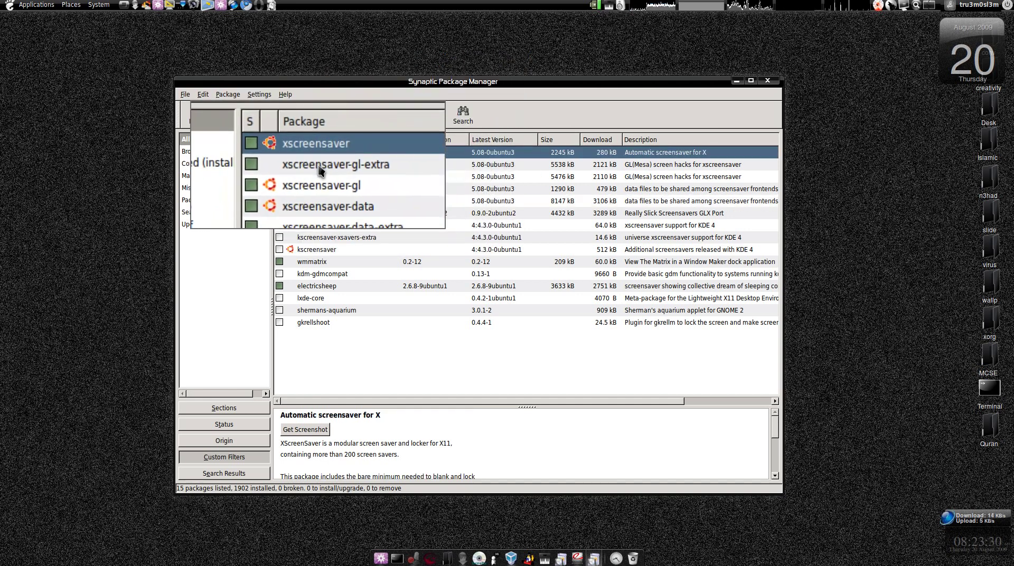
click(321, 176)
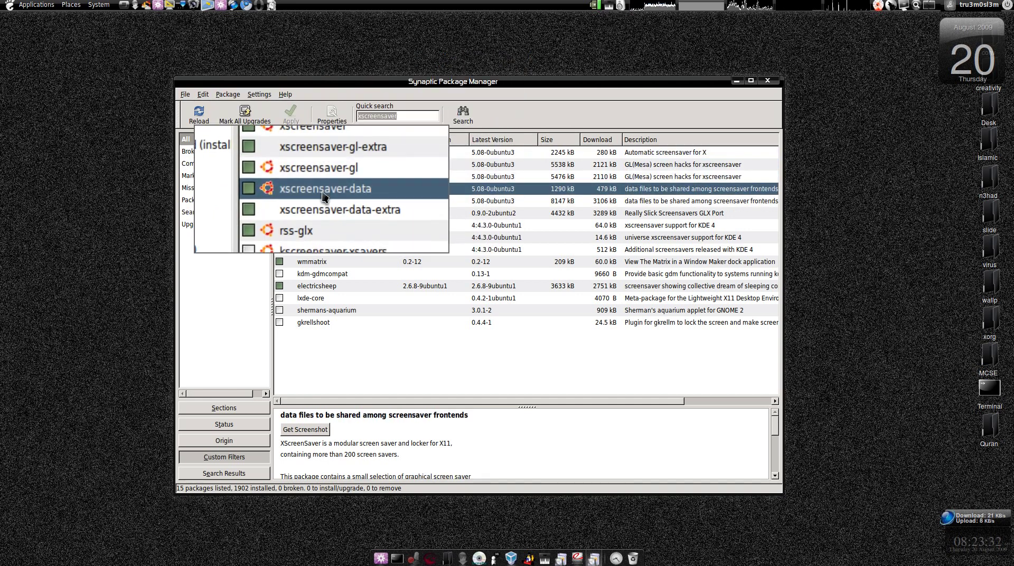
click(323, 201)
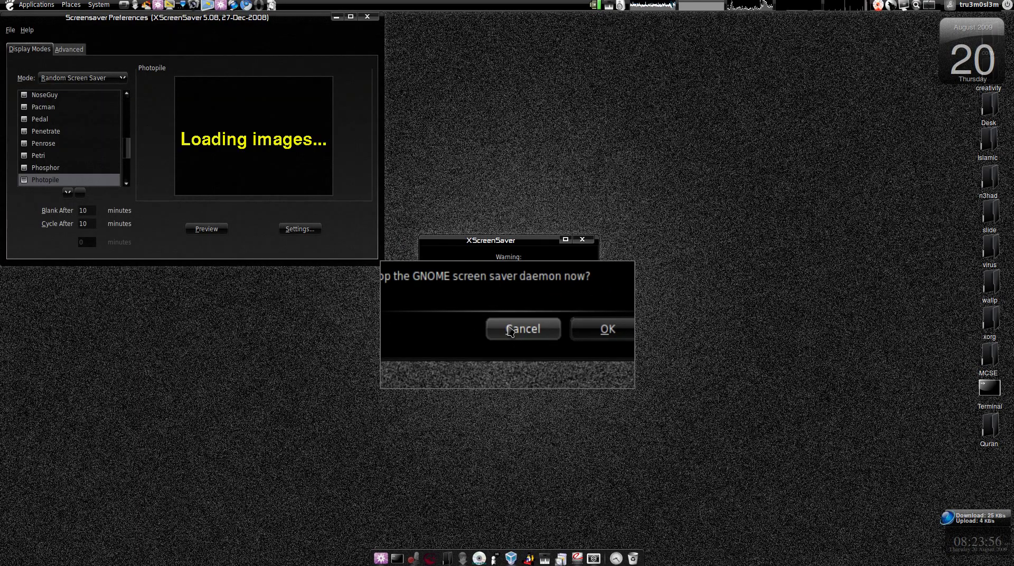
Step: Accept stopping the GNOME screensaver daemon so XScreenSaver's own daemon runs
key(Return)
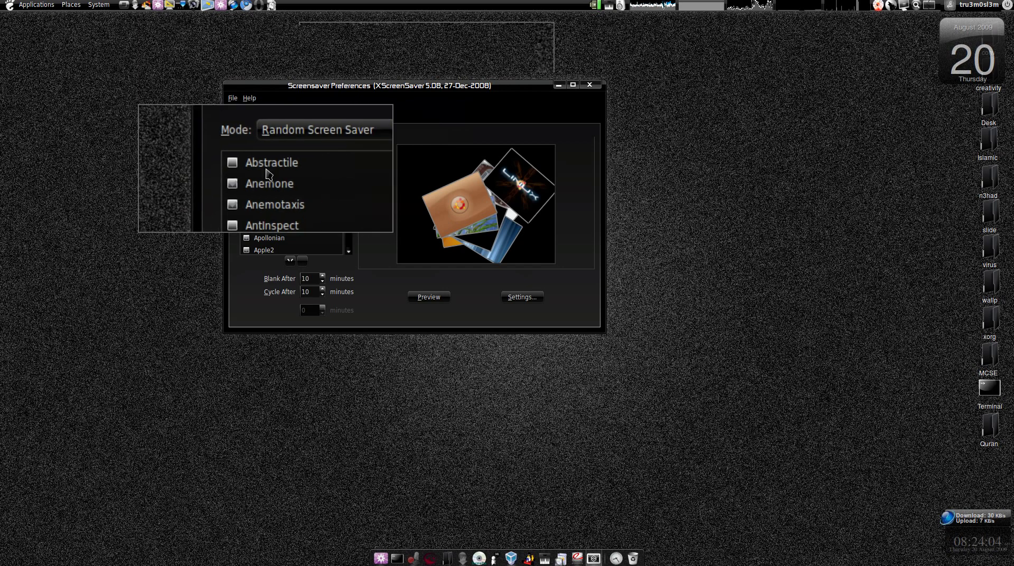
scroll(268, 174, down, 2)
scroll(271, 176, down, 2)
scroll(274, 182, down, 3)
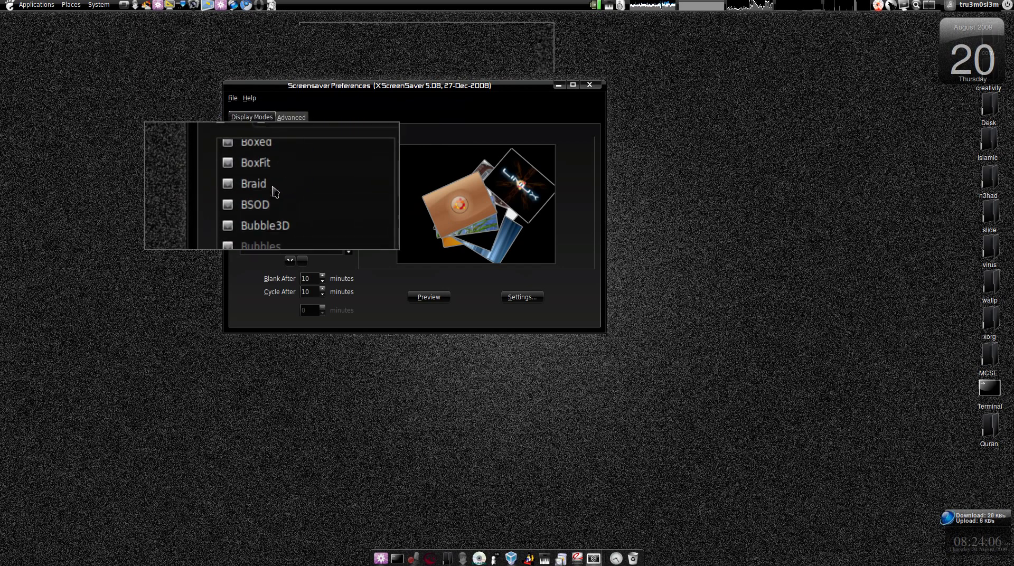
scroll(280, 191, down, 1)
scroll(348, 193, down, 4)
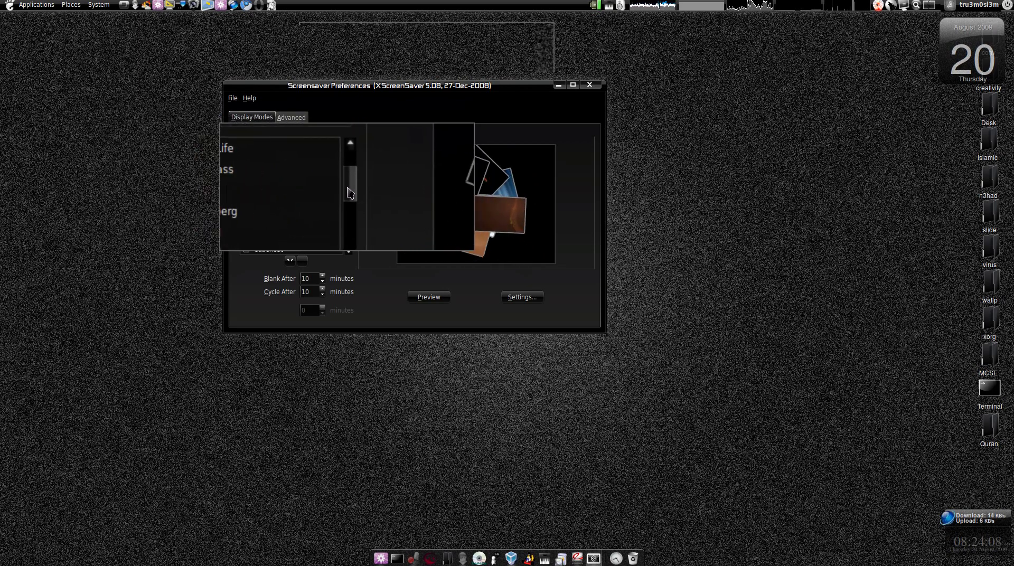
scroll(305, 198, up, 2)
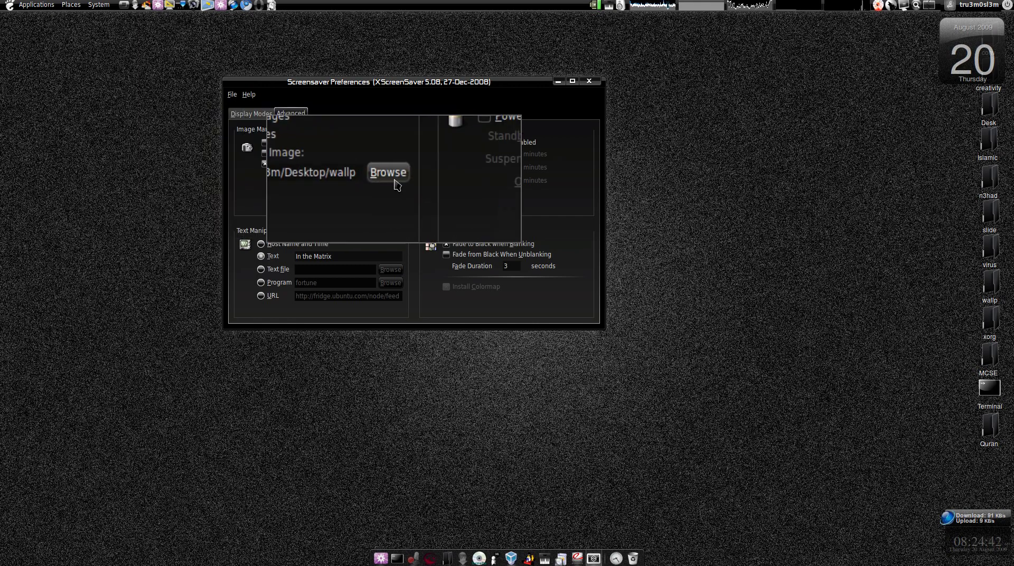
Step: Return from the Advanced options to the Display Modes settings
click(250, 117)
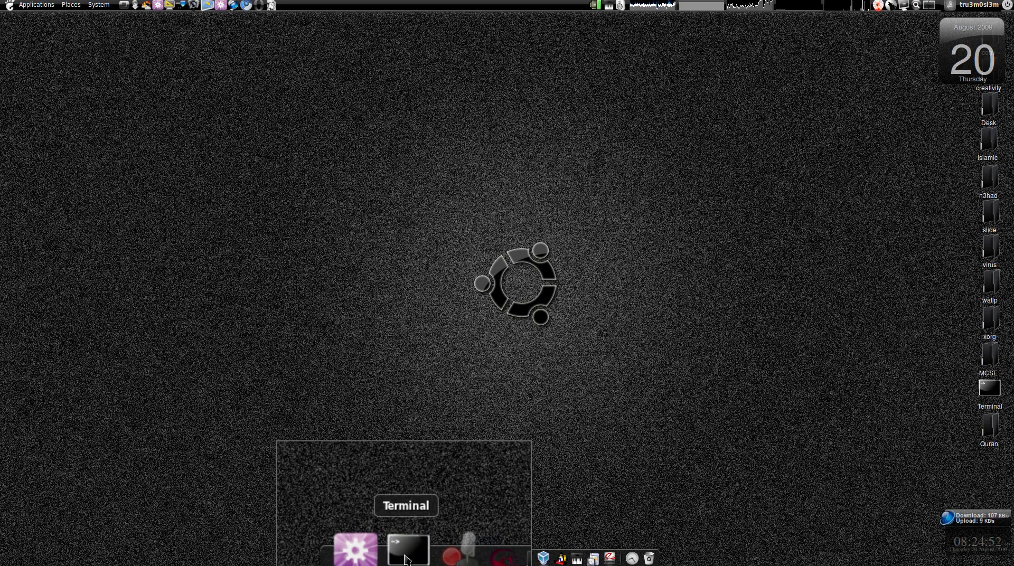
Step: Launch a Terminal and start Nautilus as root with gksudo, confirming the password
click(406, 560)
text(gksudo nautilus)
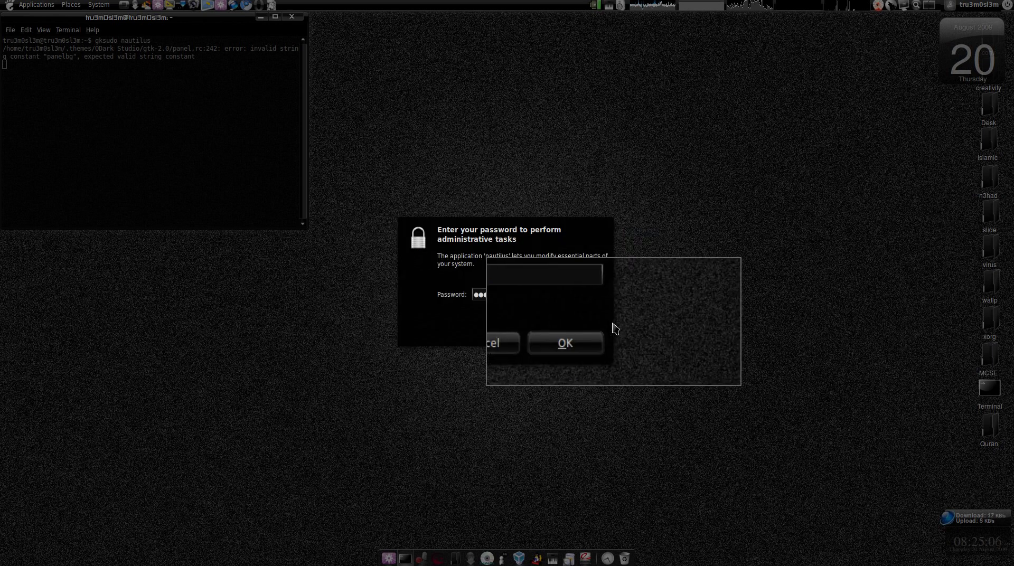
click(577, 338)
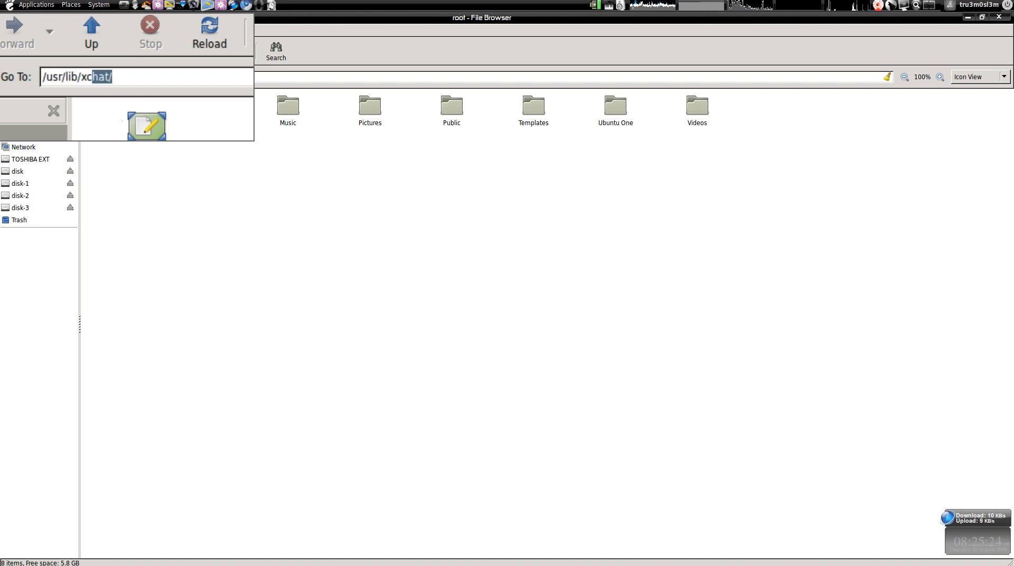
Step: Navigate the root file browser to /usr/lib/xscreensaver via the location field
key(Return)
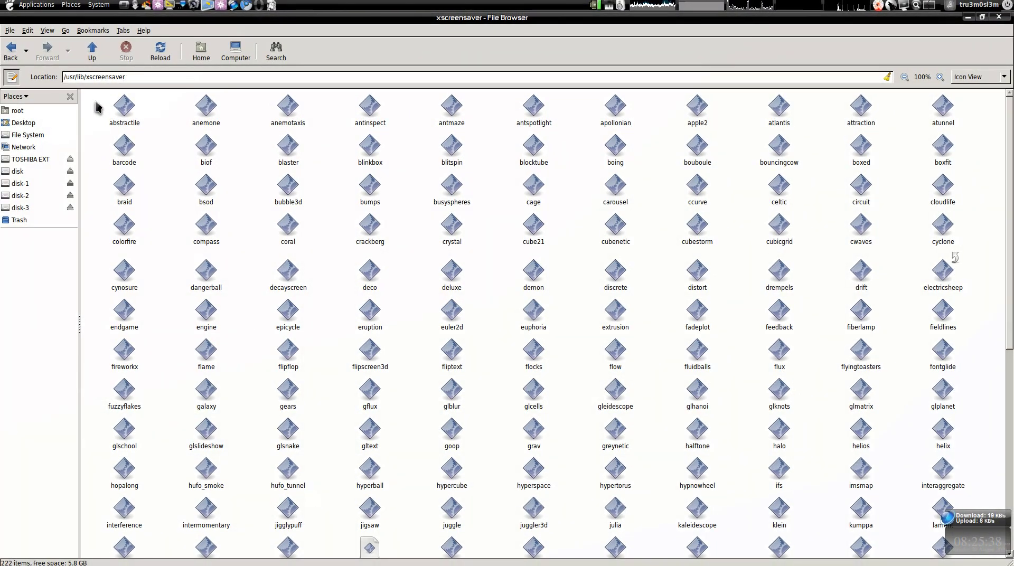
Step: Open a second tab and navigate it to /usr/share/applications
key(ctrl+t)
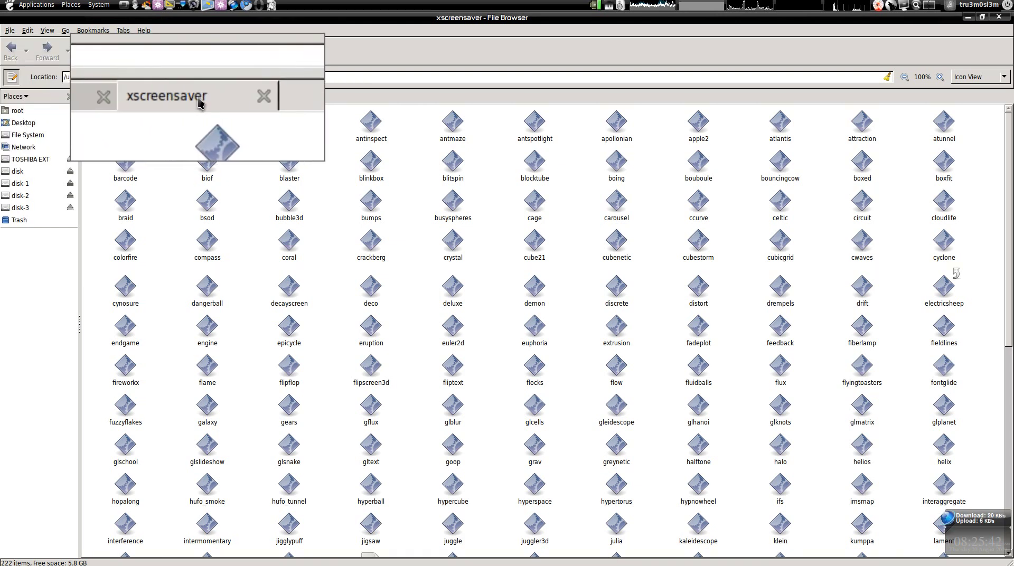
click(215, 101)
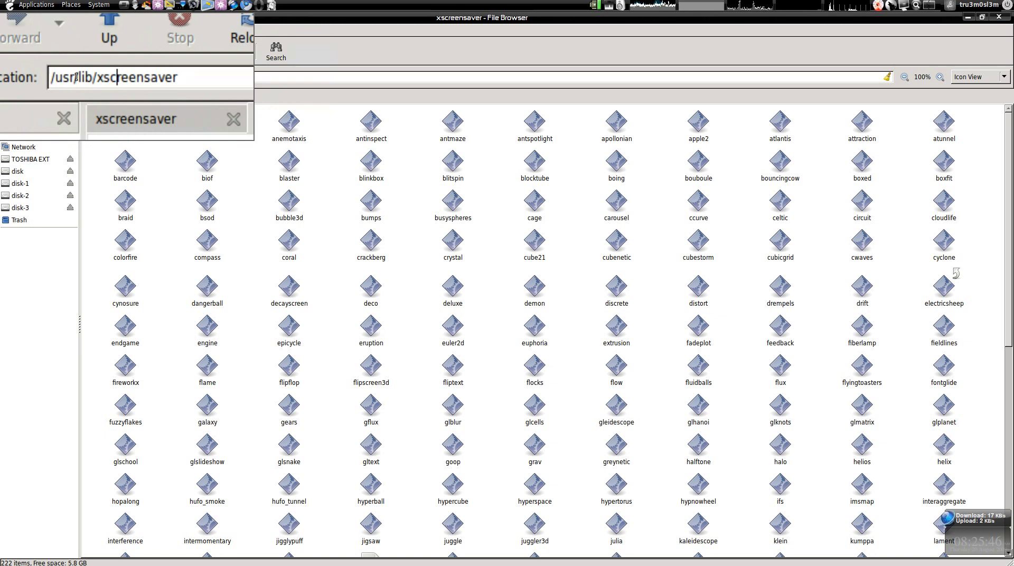
drag(78, 77, 124, 82)
text(/usr/share/ap)
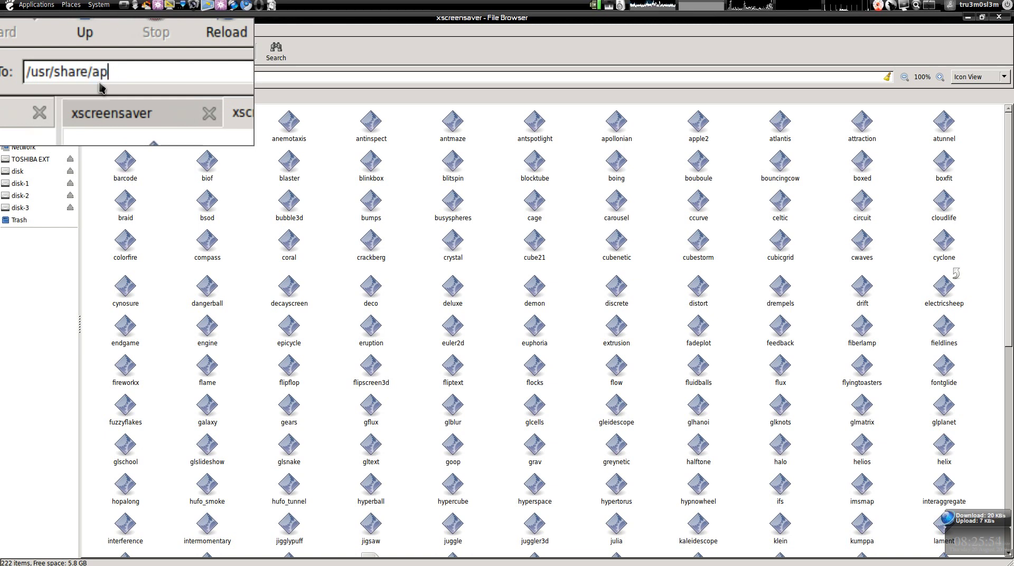
key(BackSpace)
key(BackSpace)
key(BackSpace)
key(Return)
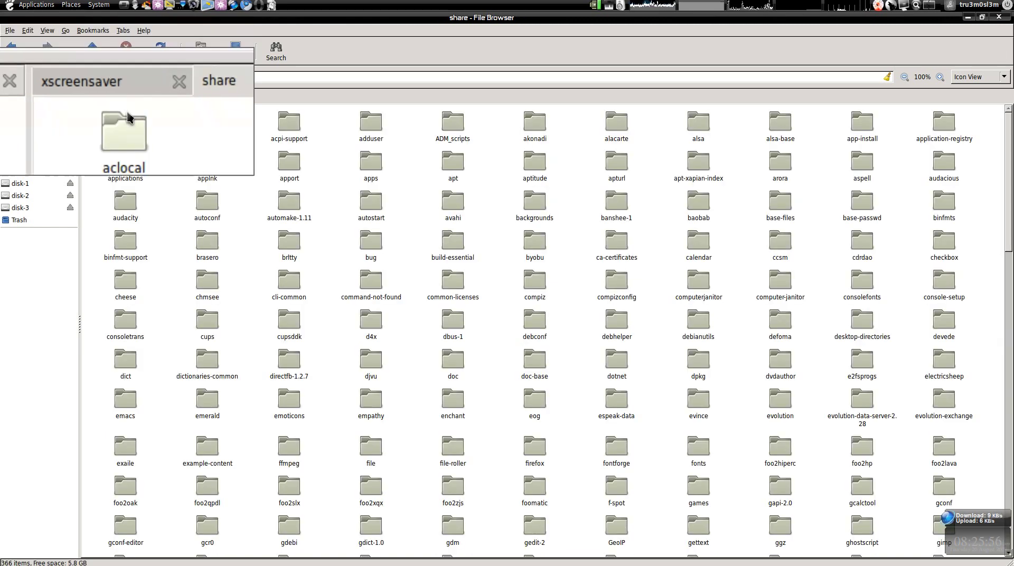
double_click(134, 168)
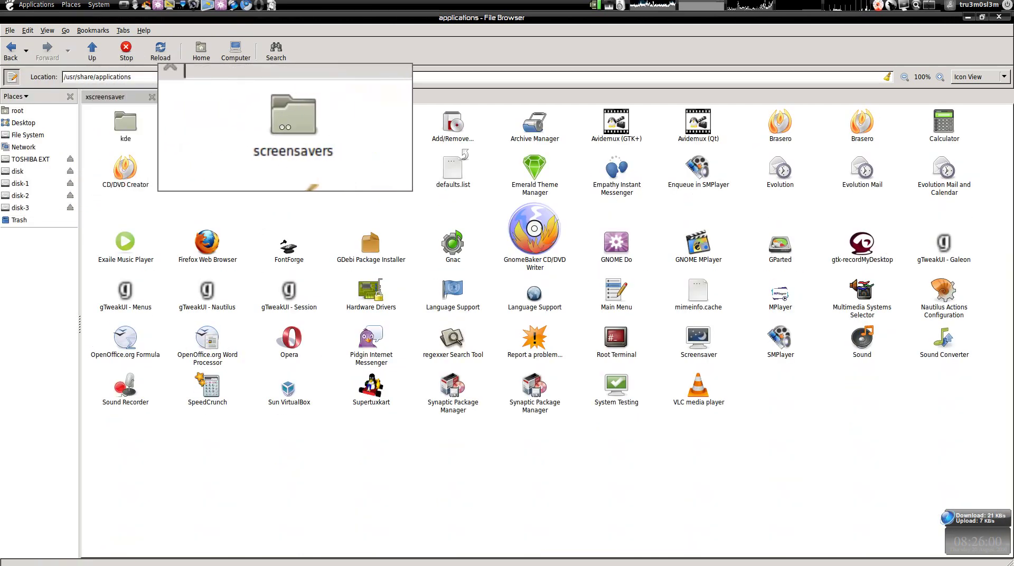
Step: Paste all 222 xscreensaver files into the screensavers folder, then close the xscreensaver tab
double_click(289, 131)
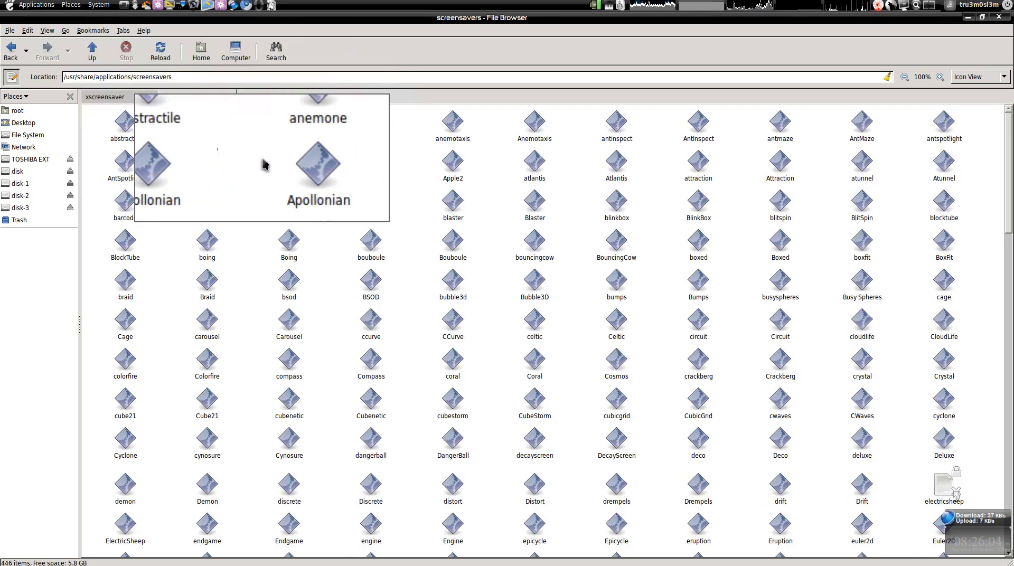
click(109, 97)
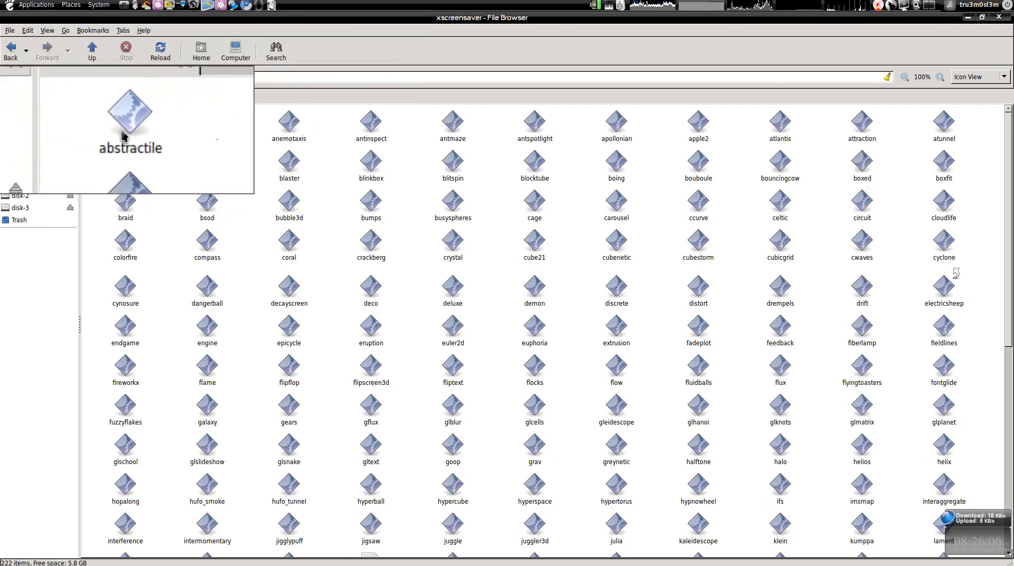
key(ctrl+a)
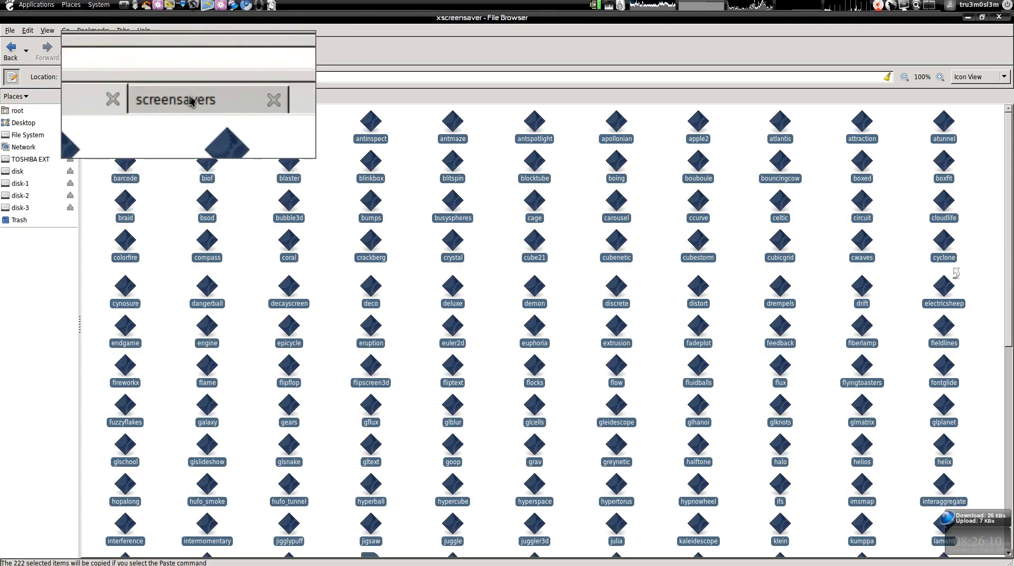
click(199, 97)
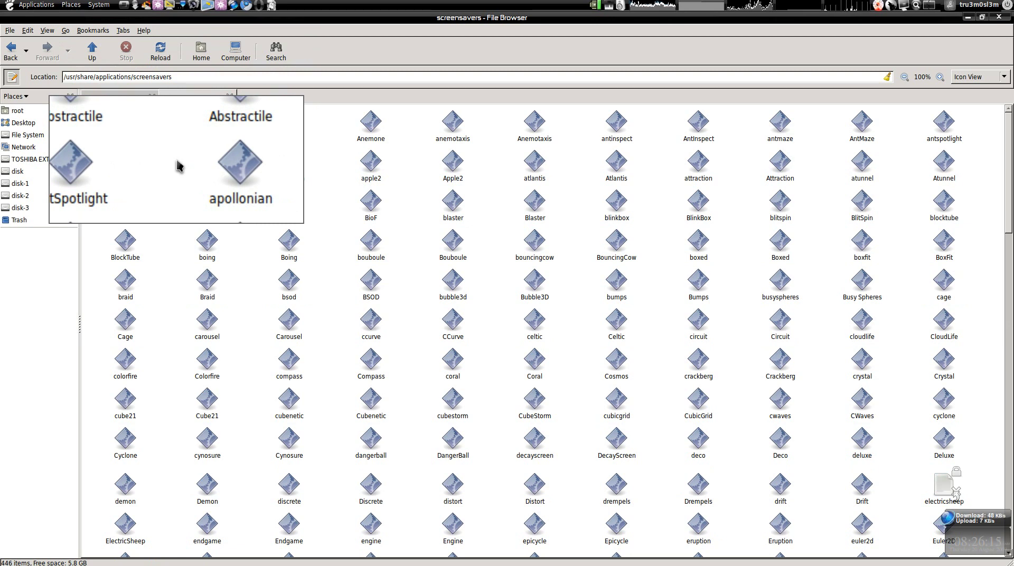
right_click(177, 166)
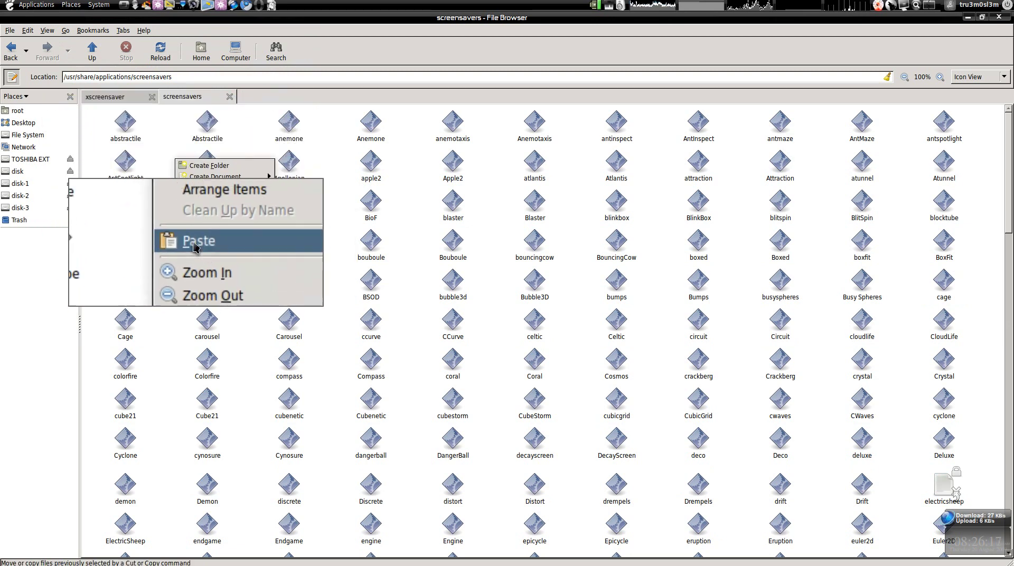
click(164, 141)
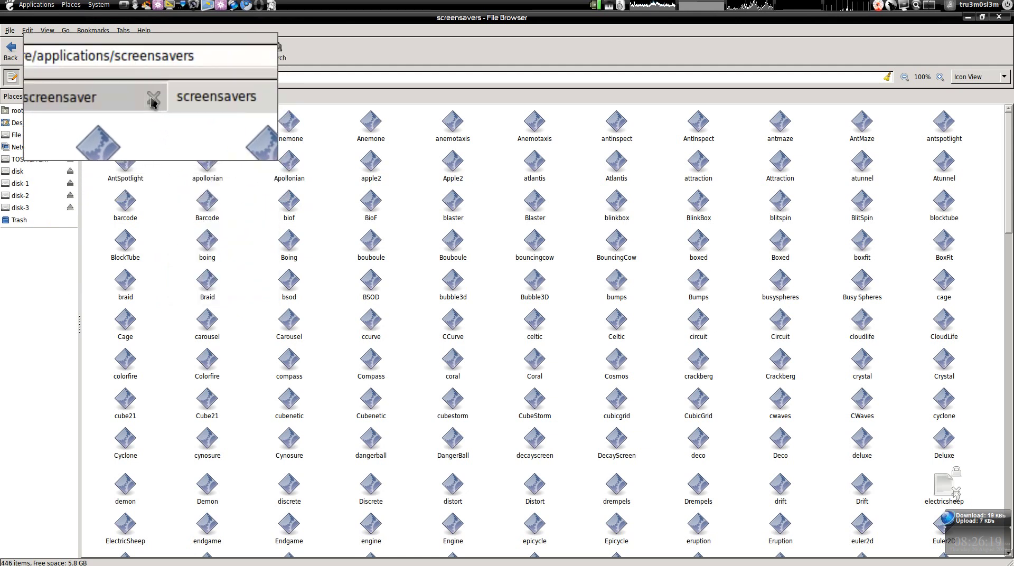
click(152, 97)
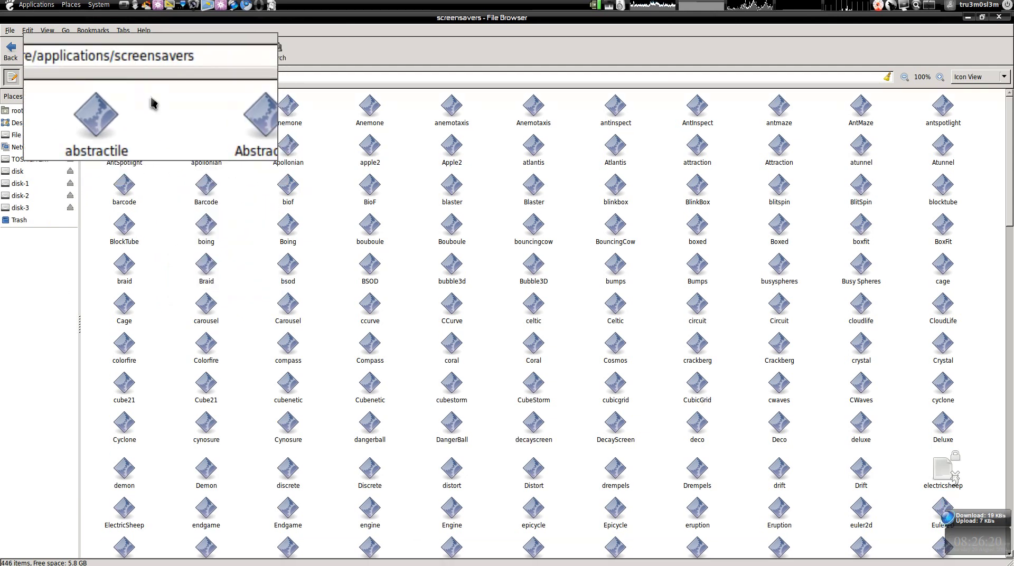
Step: Close the root file browser and launch Screensaver from System > Preferences
click(1005, 21)
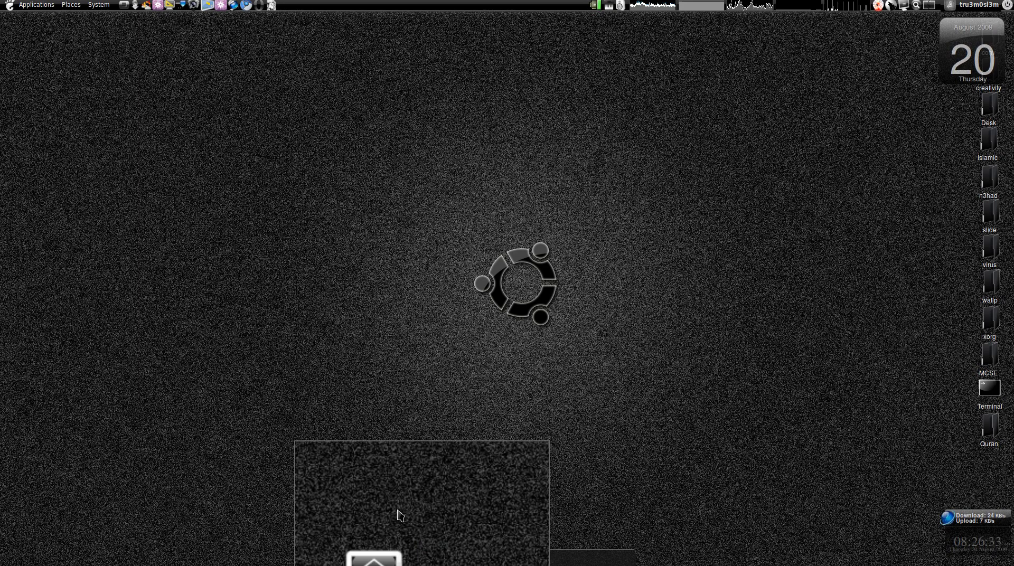
click(101, 13)
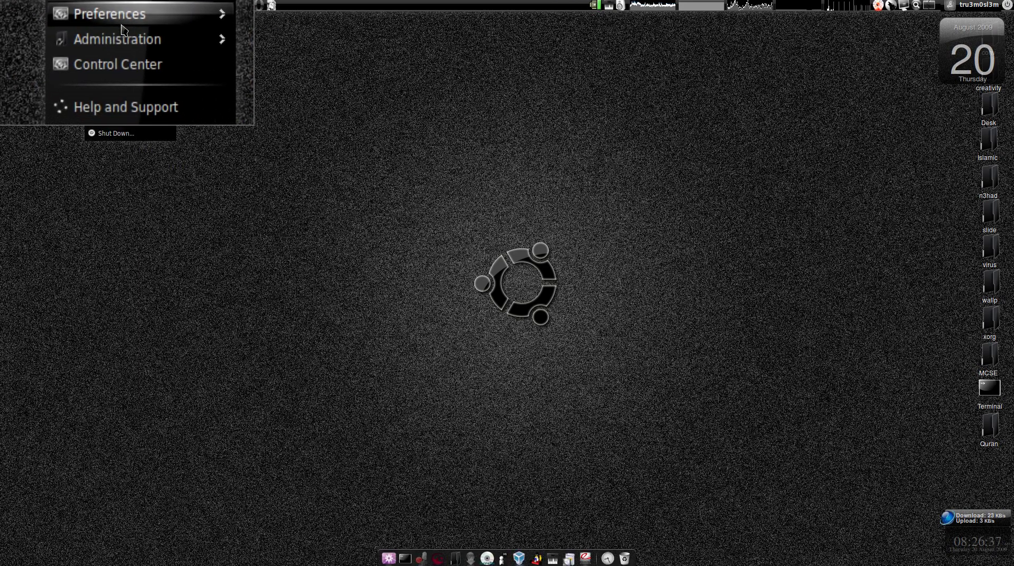
mouse_move(119, 19)
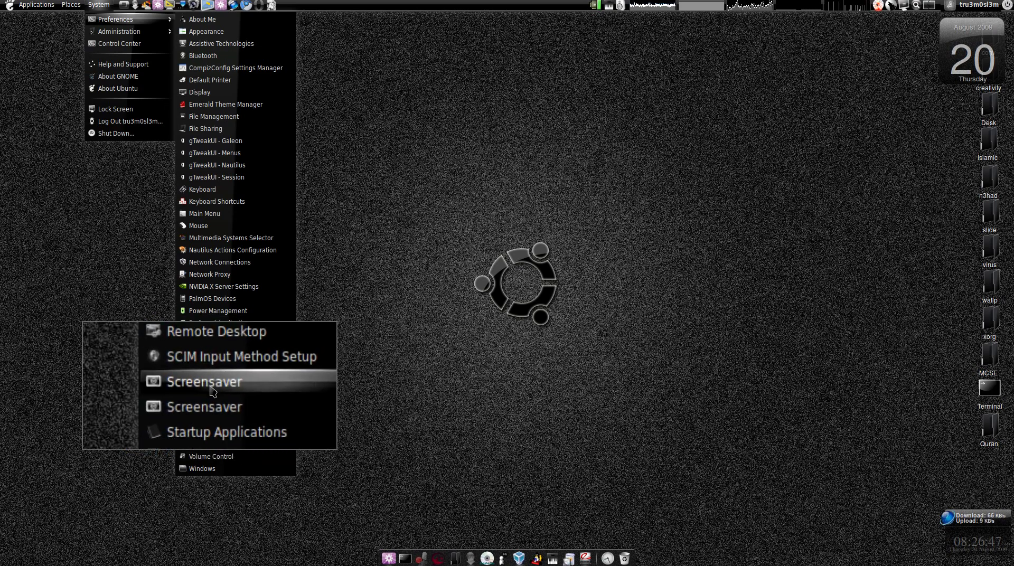
click(497, 455)
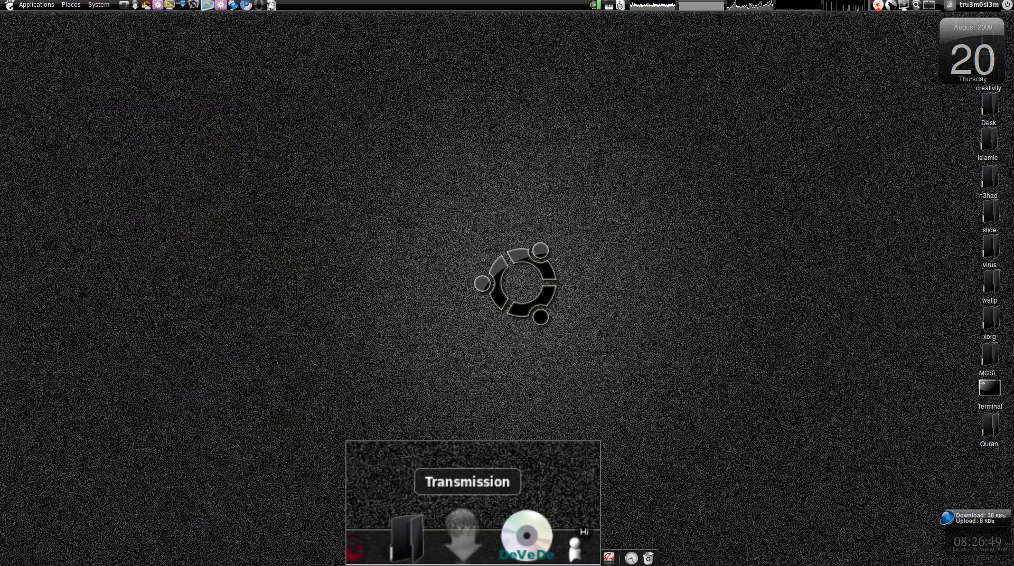